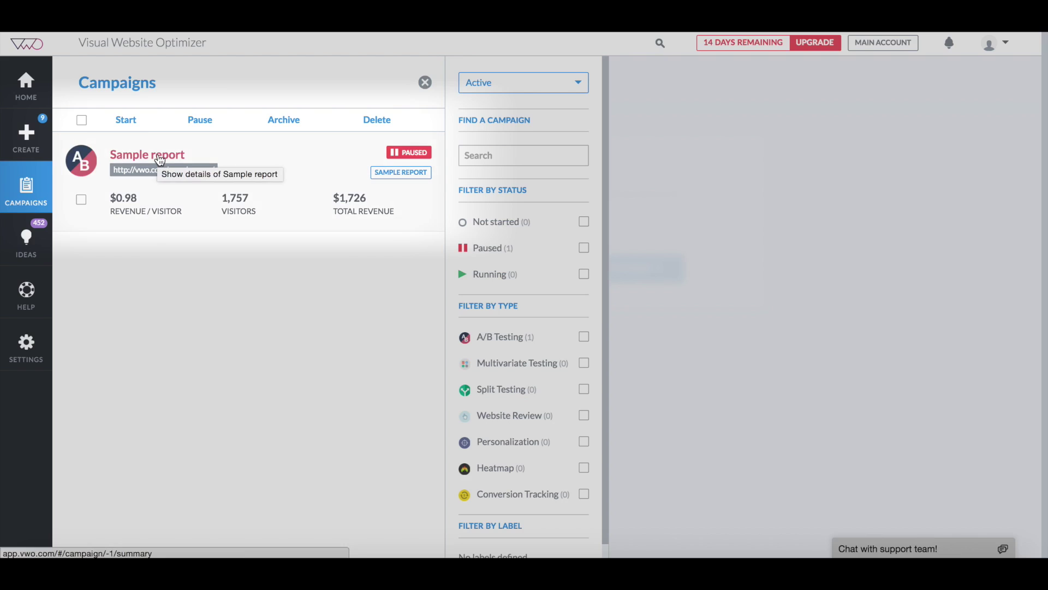
Open the 'Sample report' campaign from the Campaigns list to view its Summary
{"action": "left_click", "coordinate": [159, 159]}
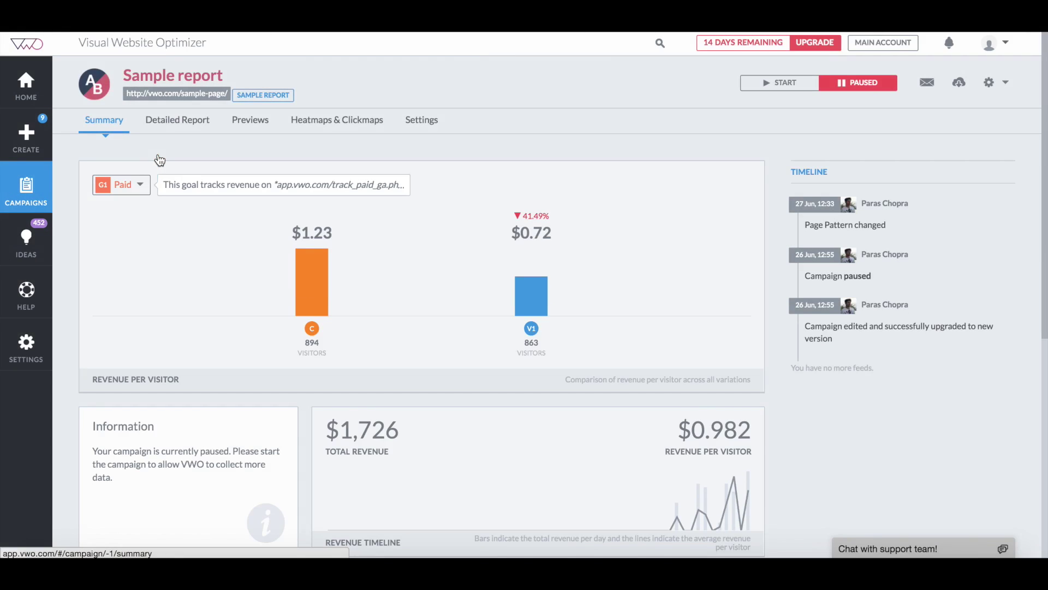
Chart the G2 Signups goal on the Summary: 8.39% control versus 6.84% variation conversion
{"action": "scroll", "coordinate": [158, 158], "scroll_direction": "down", "scroll_amount": 7}
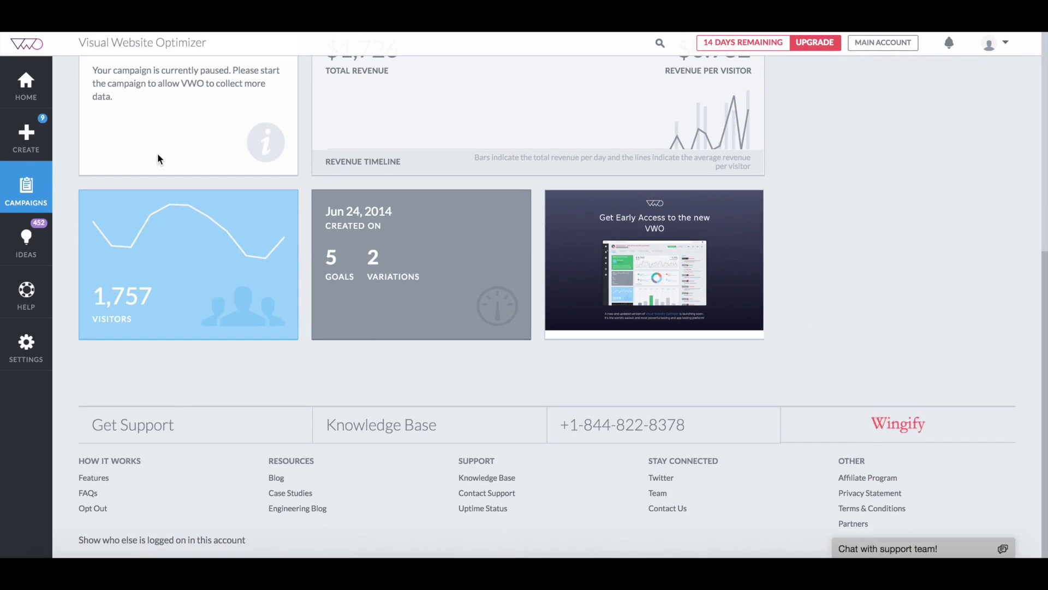
{"action": "scroll", "coordinate": [157, 158], "scroll_direction": "up", "scroll_amount": 5}
{"action": "scroll", "coordinate": [158, 158], "scroll_direction": "up", "scroll_amount": 2}
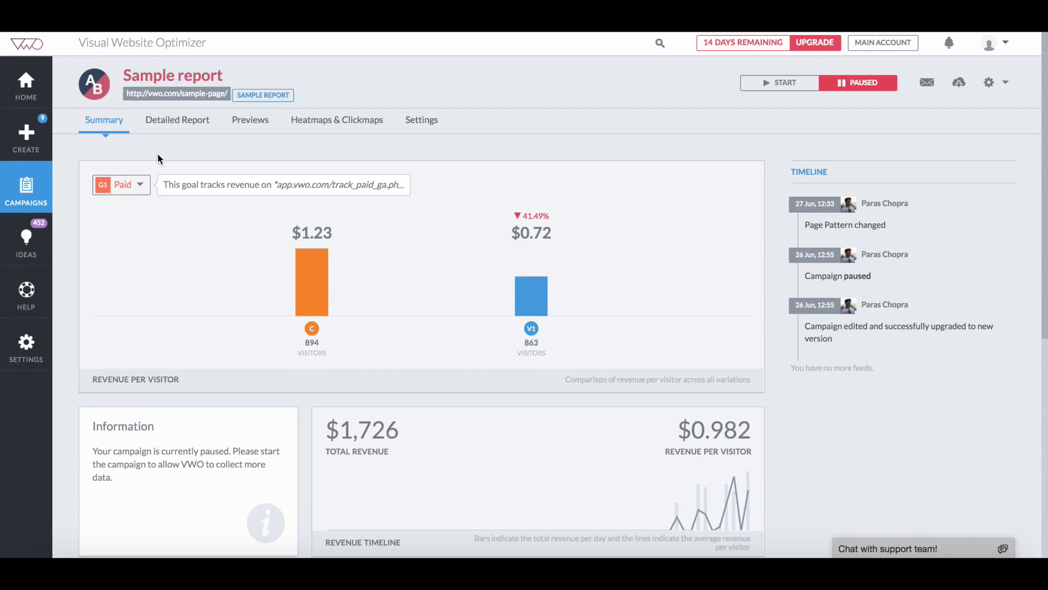
{"action": "left_click", "coordinate": [141, 186]}
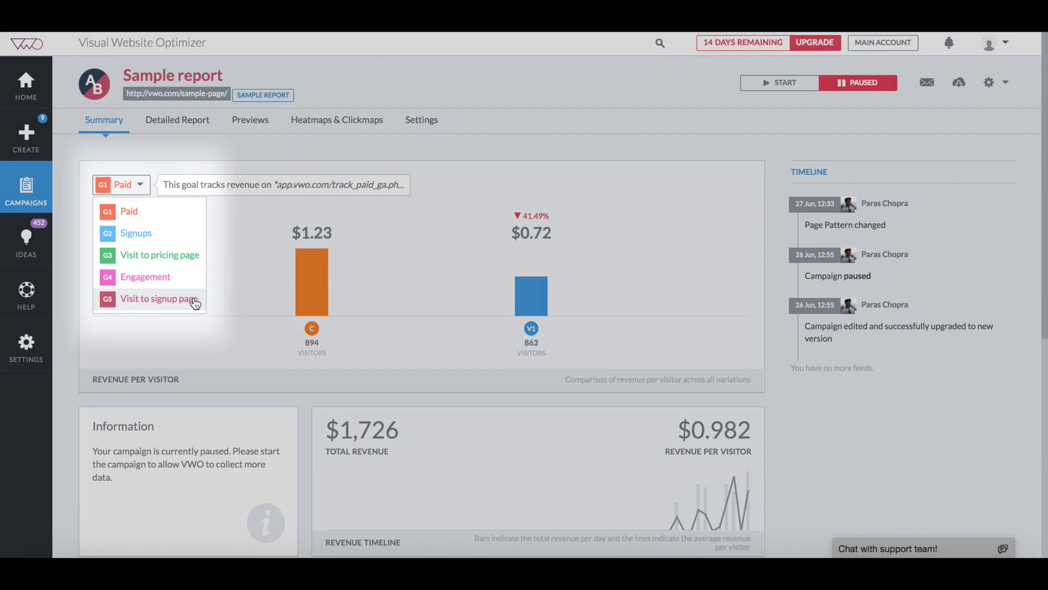
{"action": "left_click", "coordinate": [193, 239]}
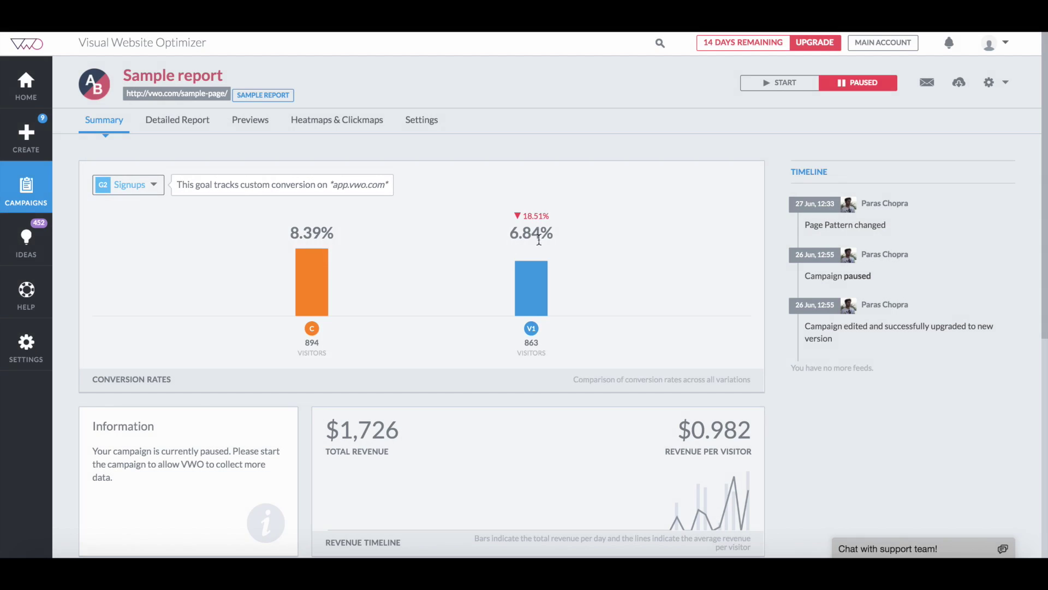
{"action": "scroll", "coordinate": [539, 245], "scroll_direction": "down", "scroll_amount": 3}
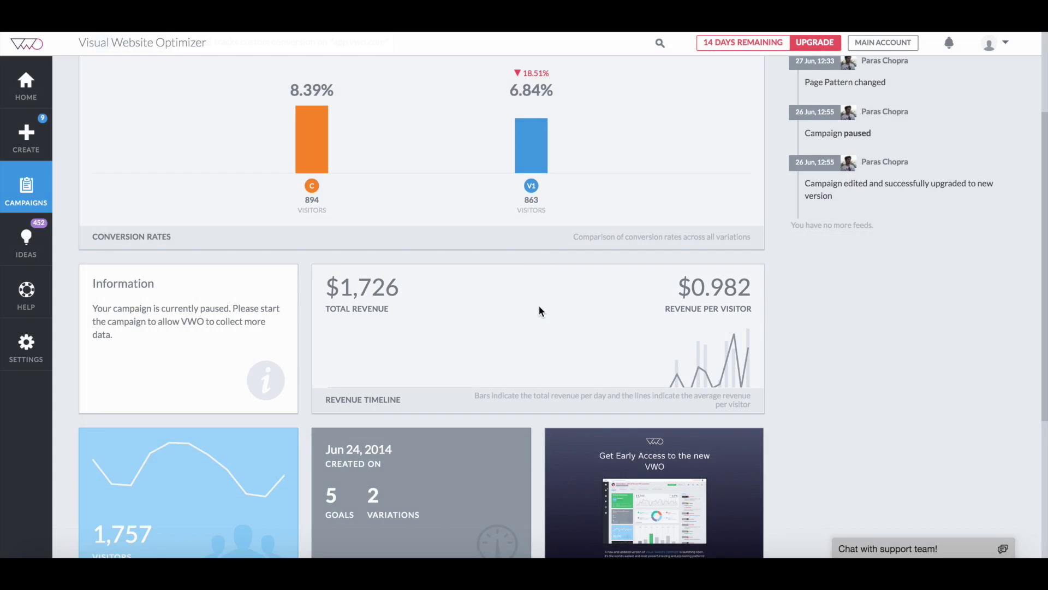
{"action": "scroll", "coordinate": [539, 305], "scroll_direction": "down", "scroll_amount": 5}
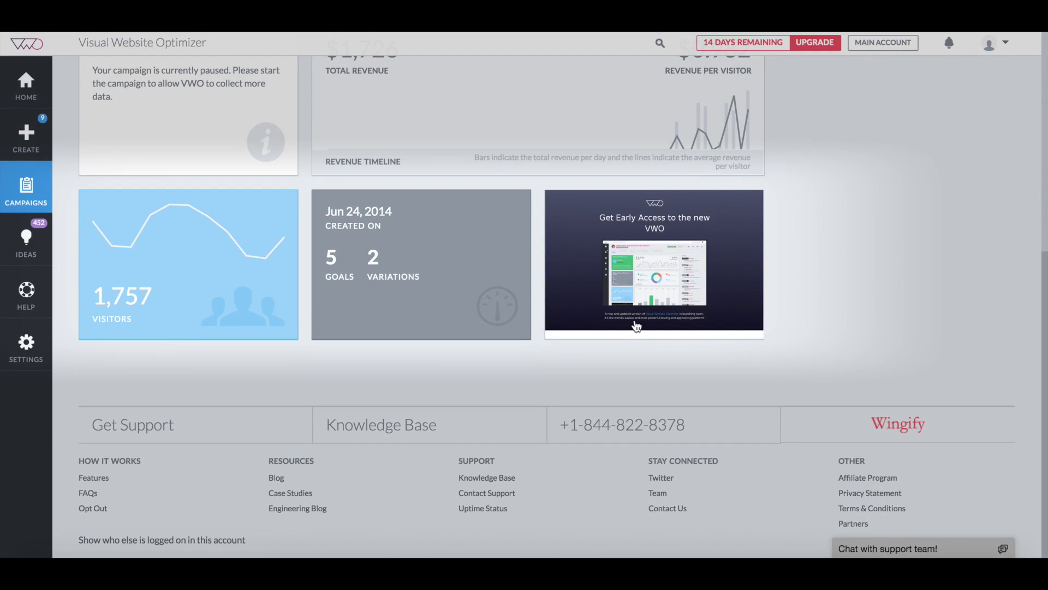
{"action": "scroll", "coordinate": [635, 322], "scroll_direction": "up", "scroll_amount": 8}
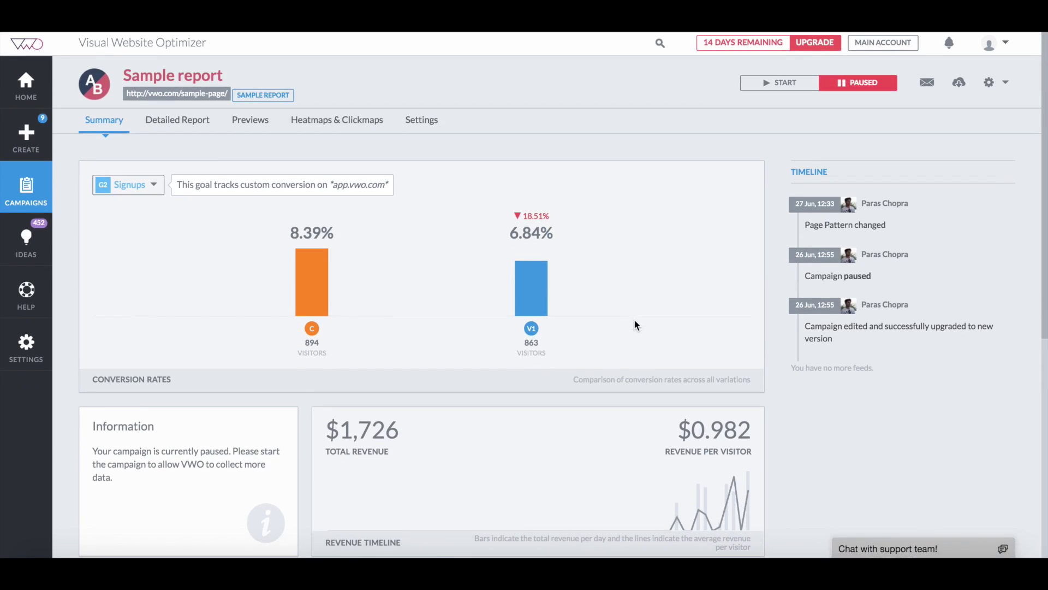
{"action": "mouse_move", "coordinate": [187, 122]}
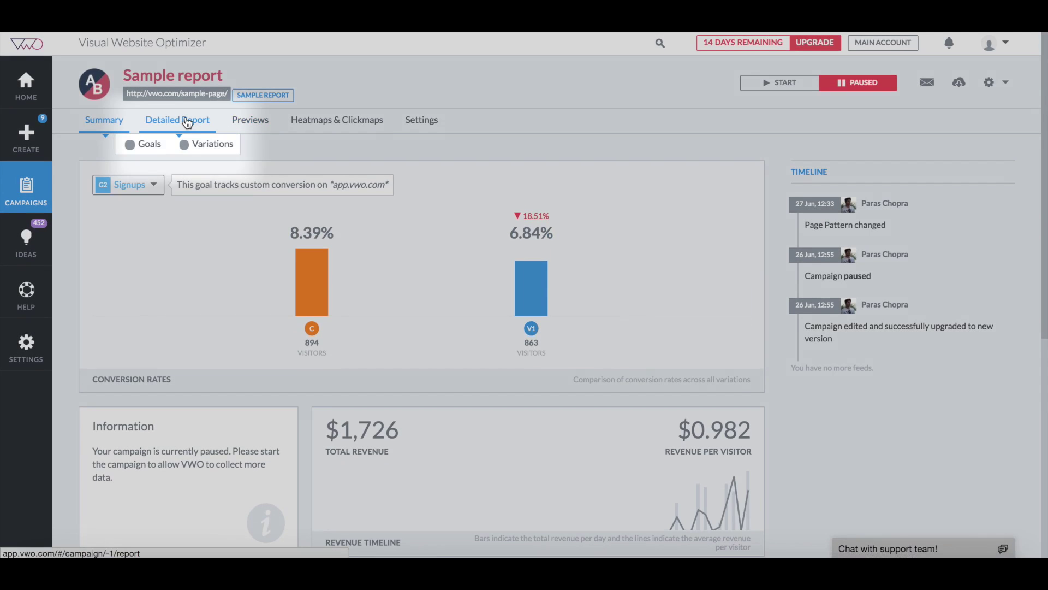
Compare Website with social proof across all goals, then show the Goals report for Paid revenue
{"action": "left_click", "coordinate": [213, 154]}
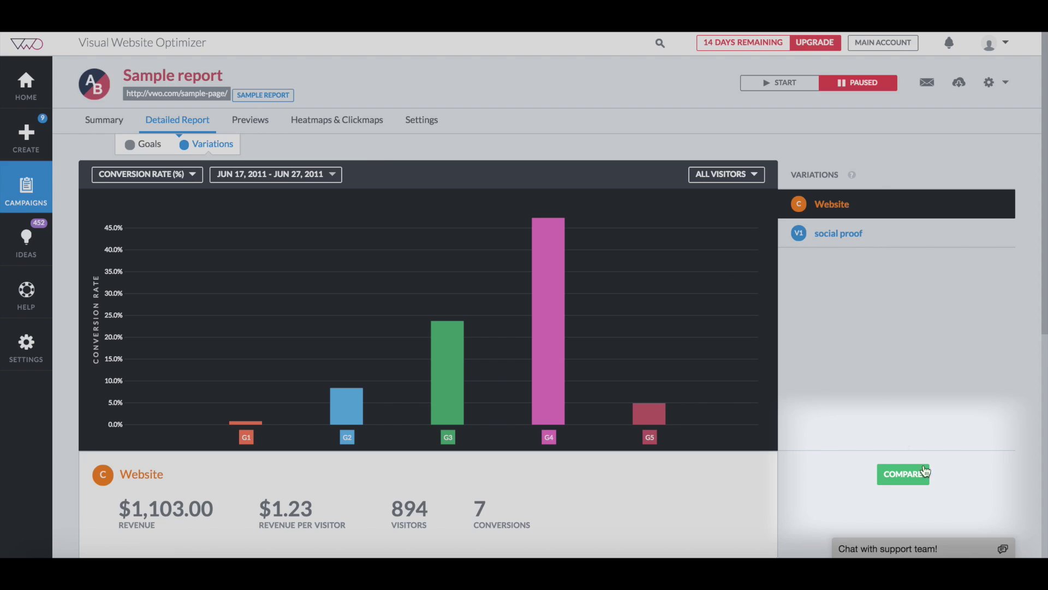
{"action": "left_click", "coordinate": [903, 474]}
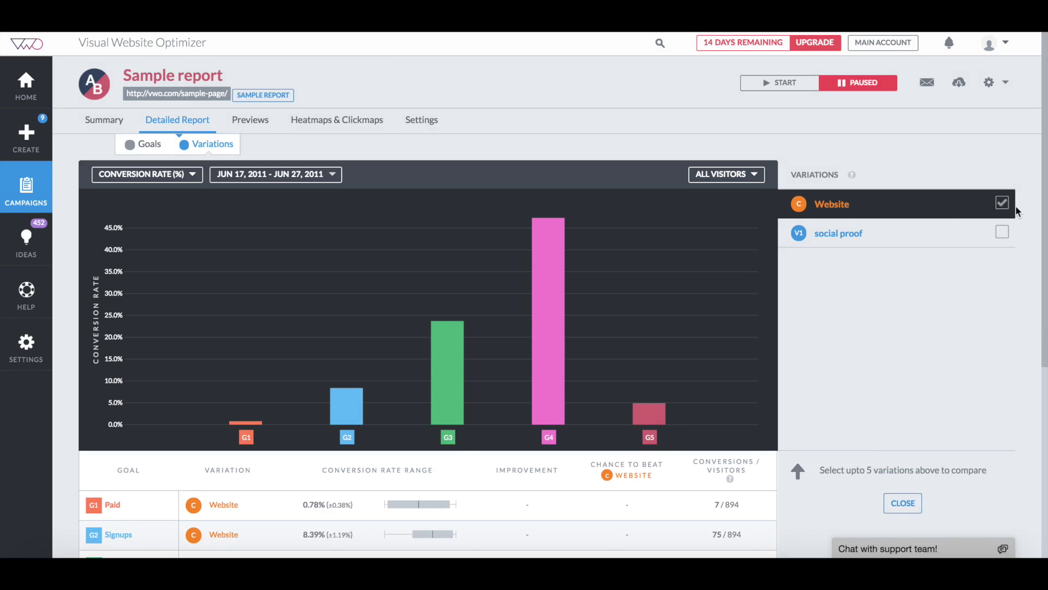
{"action": "left_click", "coordinate": [1002, 240]}
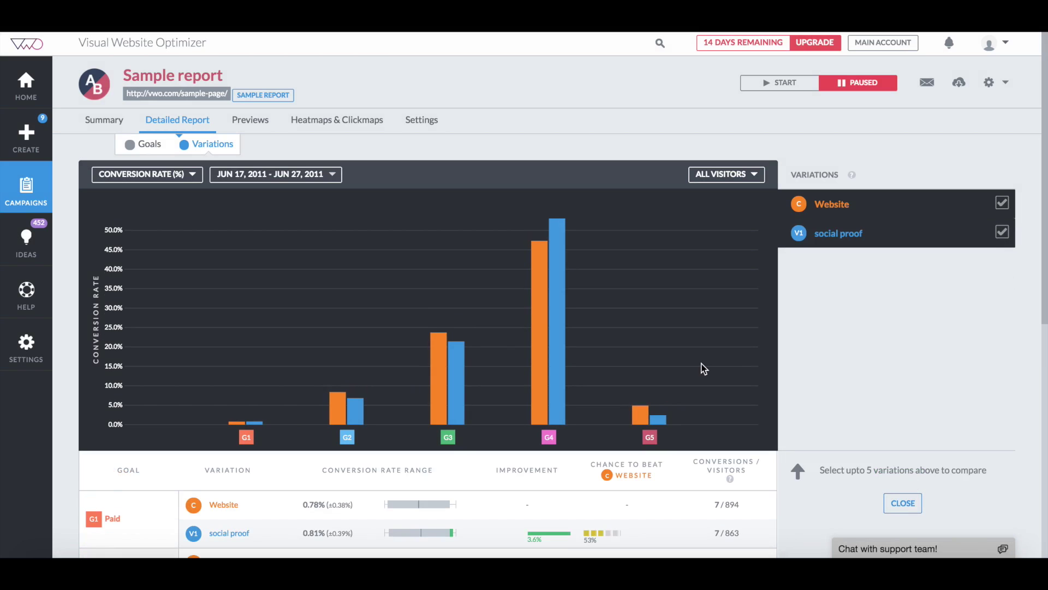
{"action": "scroll", "coordinate": [547, 413], "scroll_direction": "down", "scroll_amount": 1}
{"action": "scroll", "coordinate": [547, 415], "scroll_direction": "down", "scroll_amount": 3}
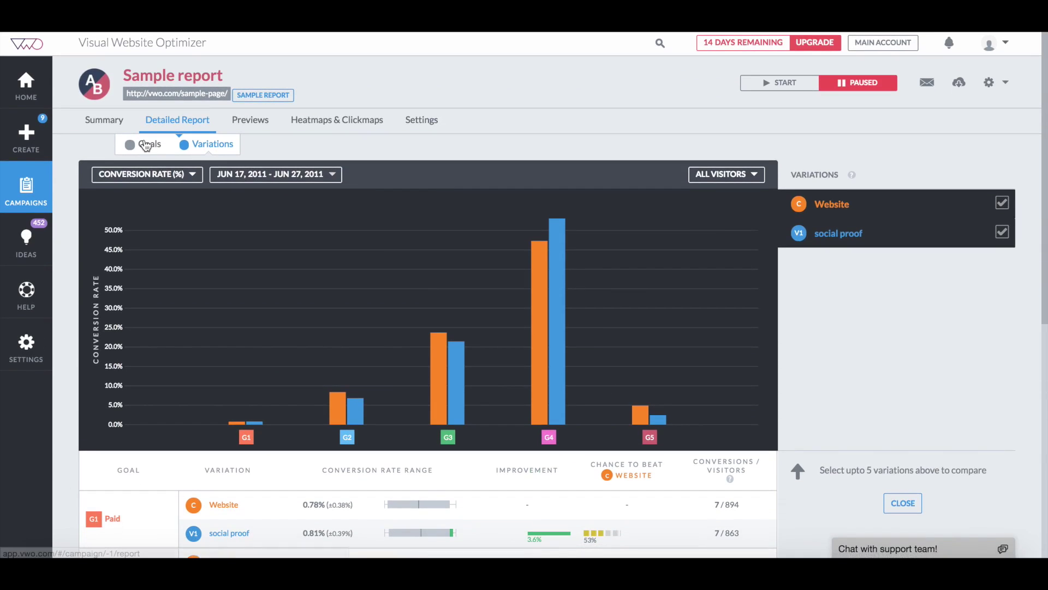
{"action": "left_click", "coordinate": [146, 145]}
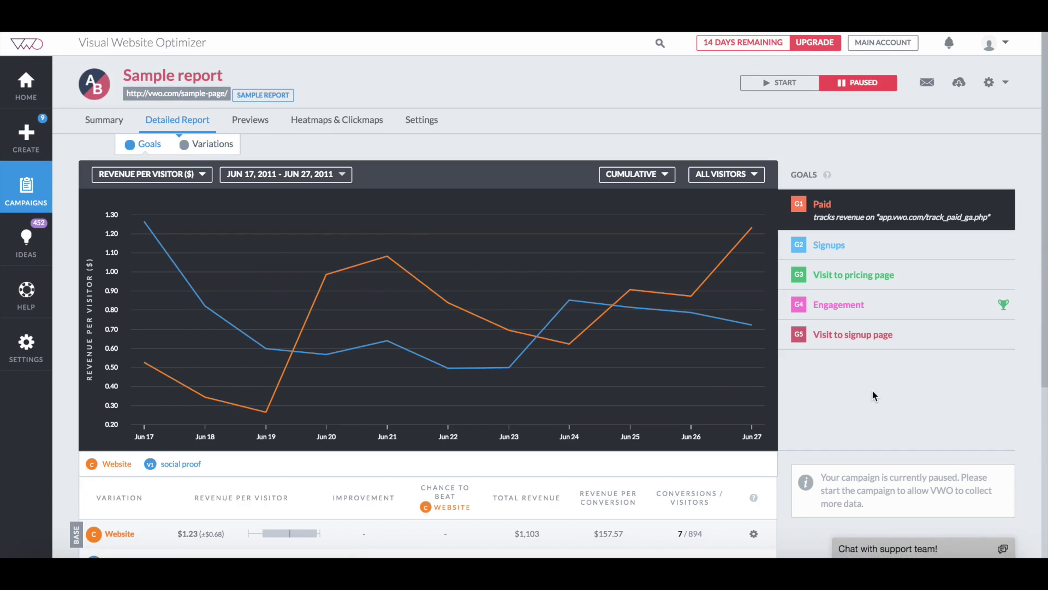
{"action": "left_click", "coordinate": [888, 251]}
{"action": "left_click", "coordinate": [895, 274]}
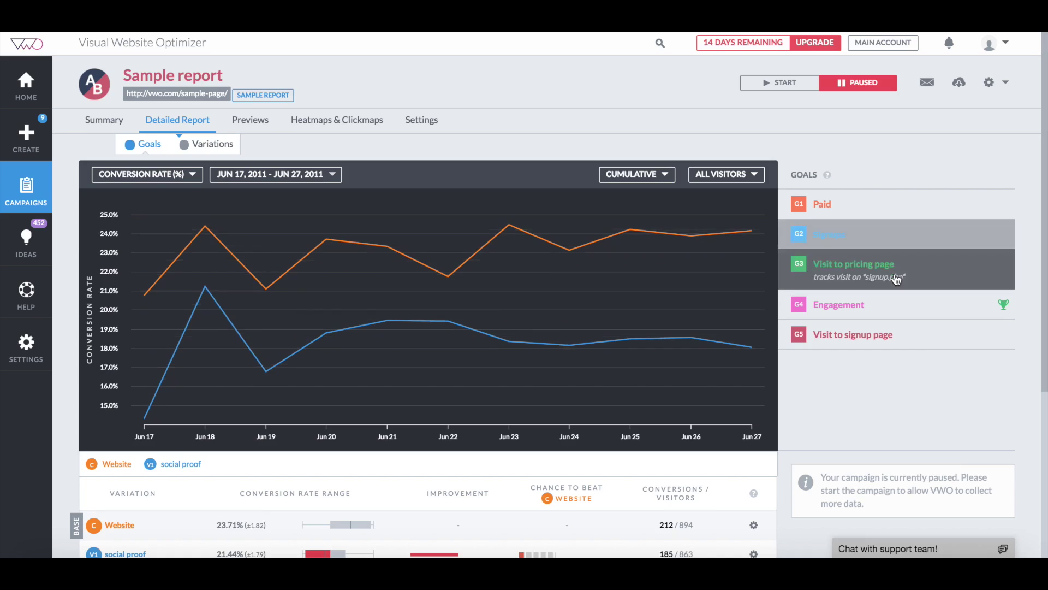
{"action": "left_click", "coordinate": [883, 205]}
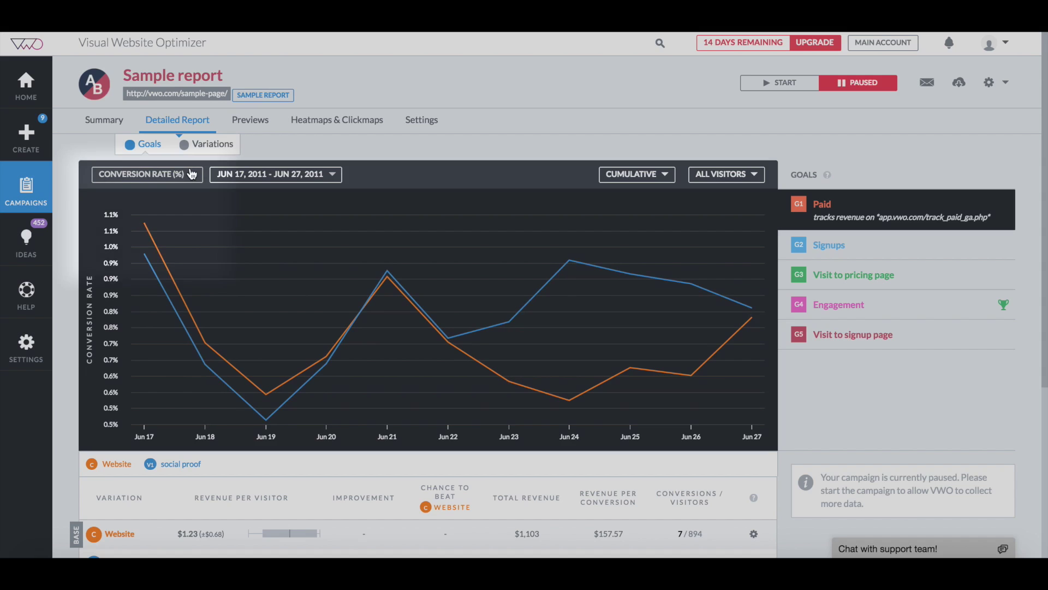
{"action": "left_click", "coordinate": [191, 174]}
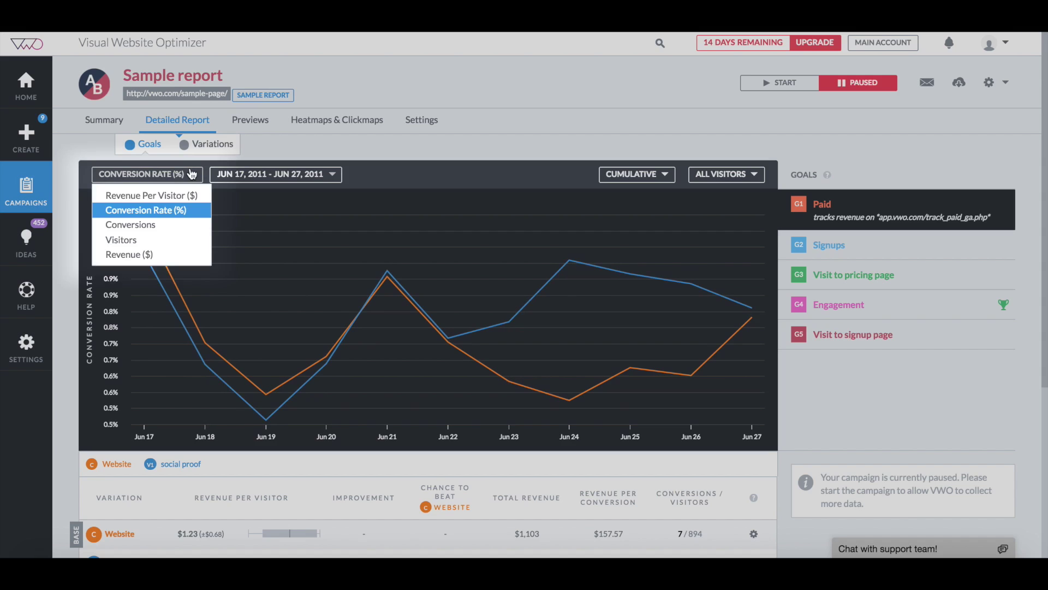
{"action": "left_click", "coordinate": [188, 198]}
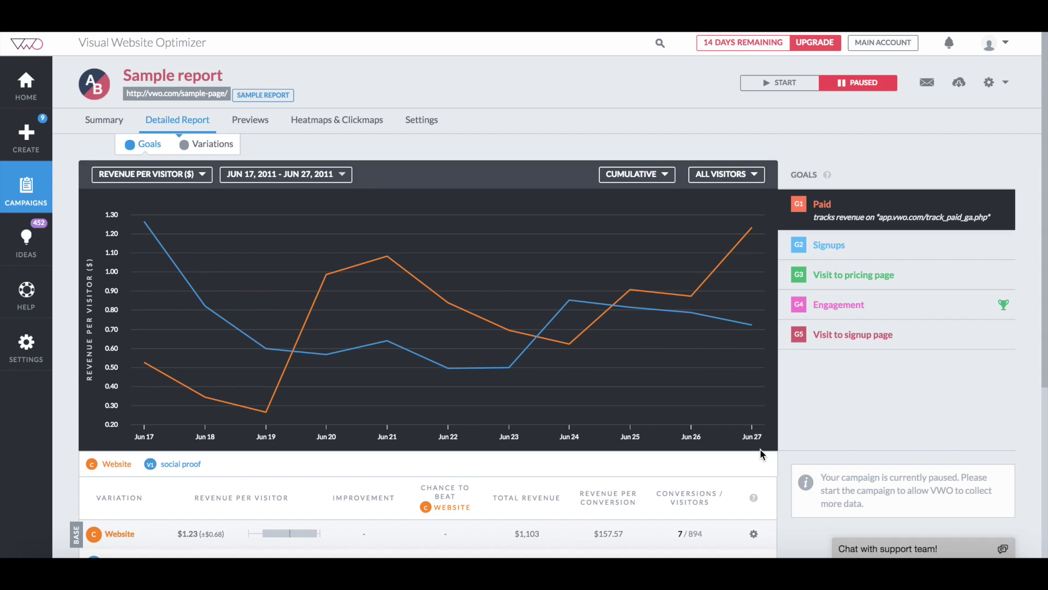
Show the Heatmaps & Clickmaps thumbnails for the Website and social proof variations
{"action": "scroll", "coordinate": [760, 449], "scroll_direction": "down", "scroll_amount": 5}
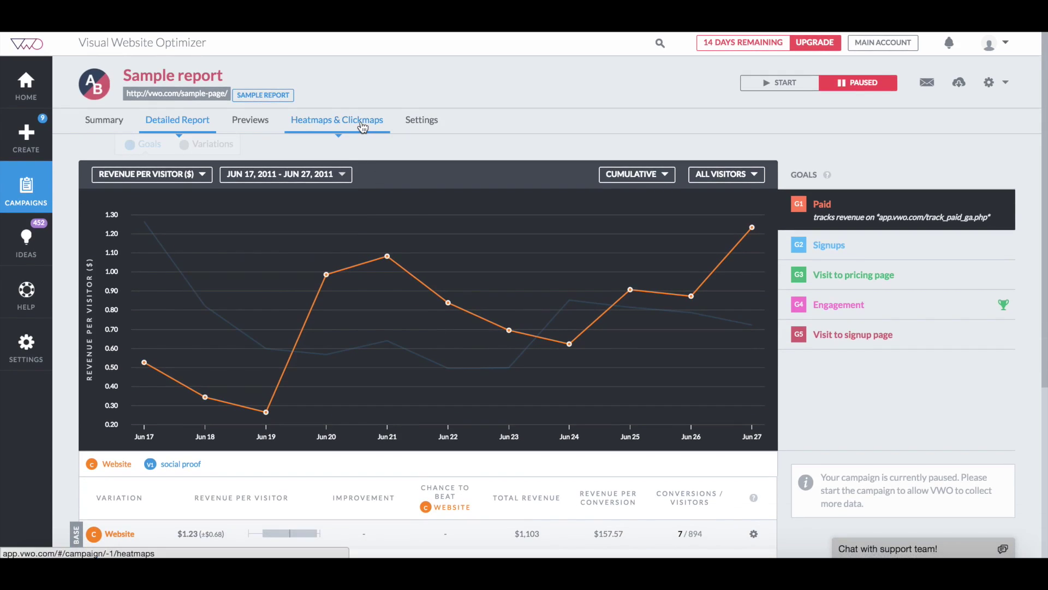
{"action": "left_click", "coordinate": [362, 127]}
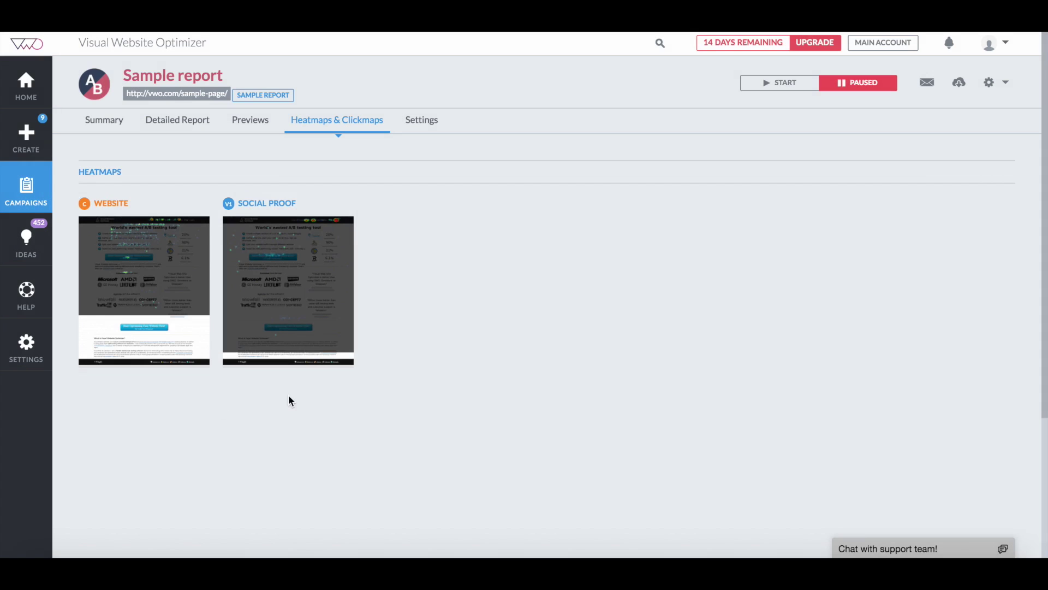
View the social proof variation's desktop click heatmap: 887 link clicks of 1099 total
{"action": "mouse_move", "coordinate": [306, 287]}
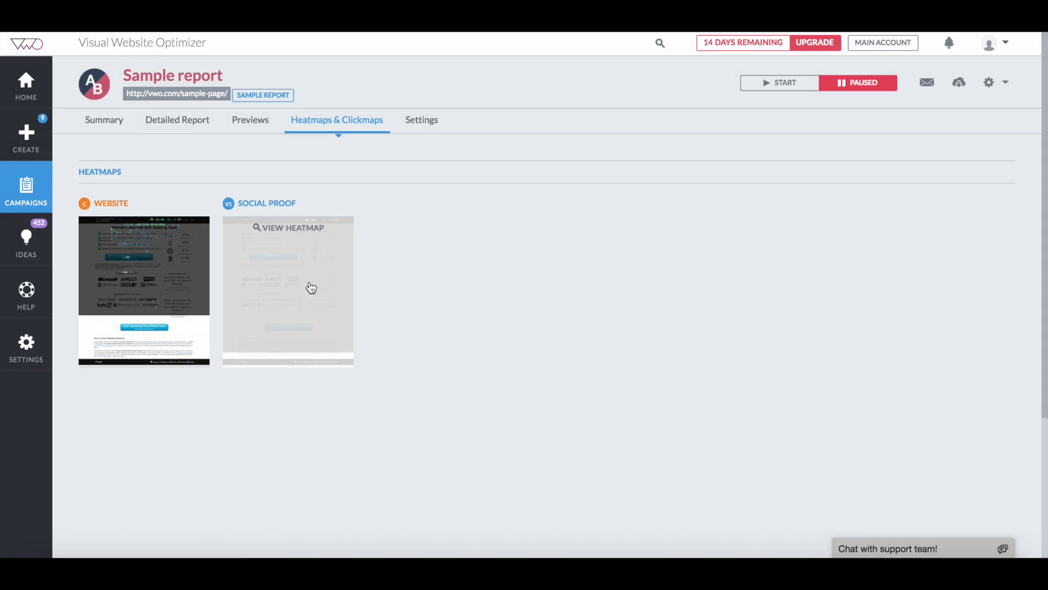
{"action": "left_click", "coordinate": [312, 287]}
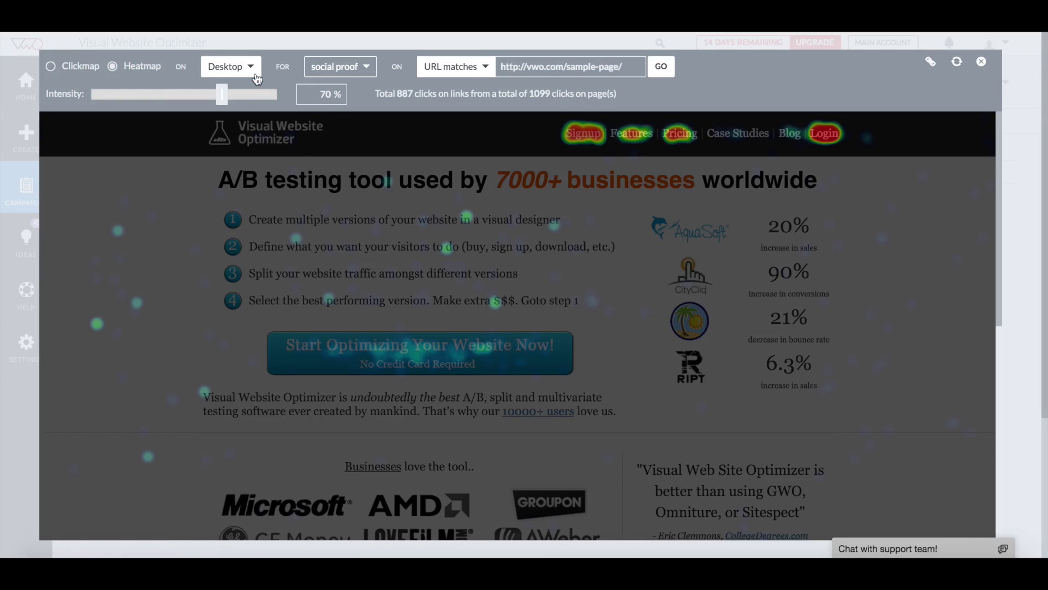
{"action": "left_click", "coordinate": [250, 66]}
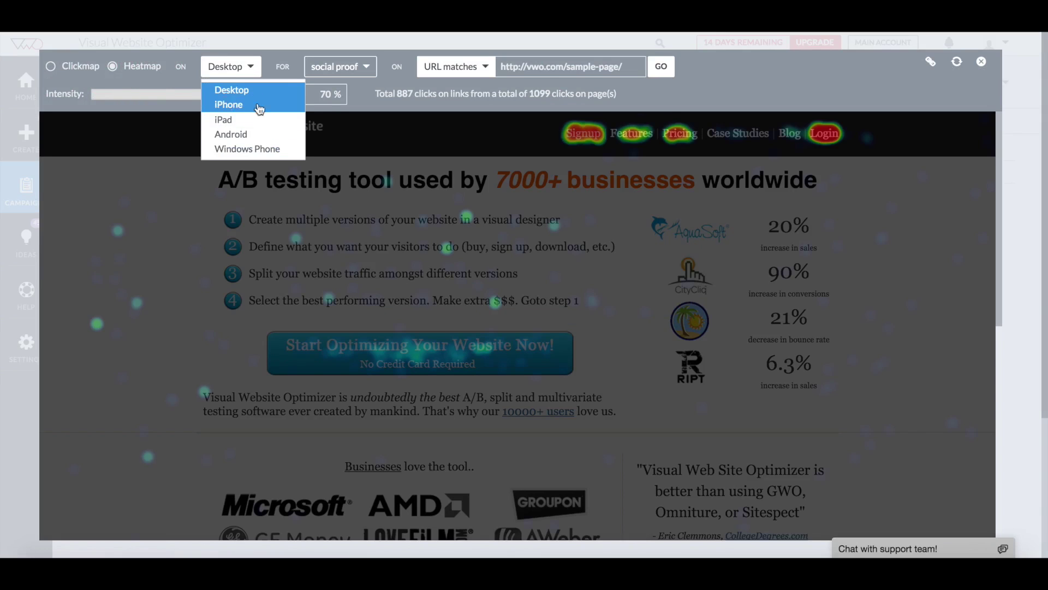
{"action": "left_click", "coordinate": [252, 71]}
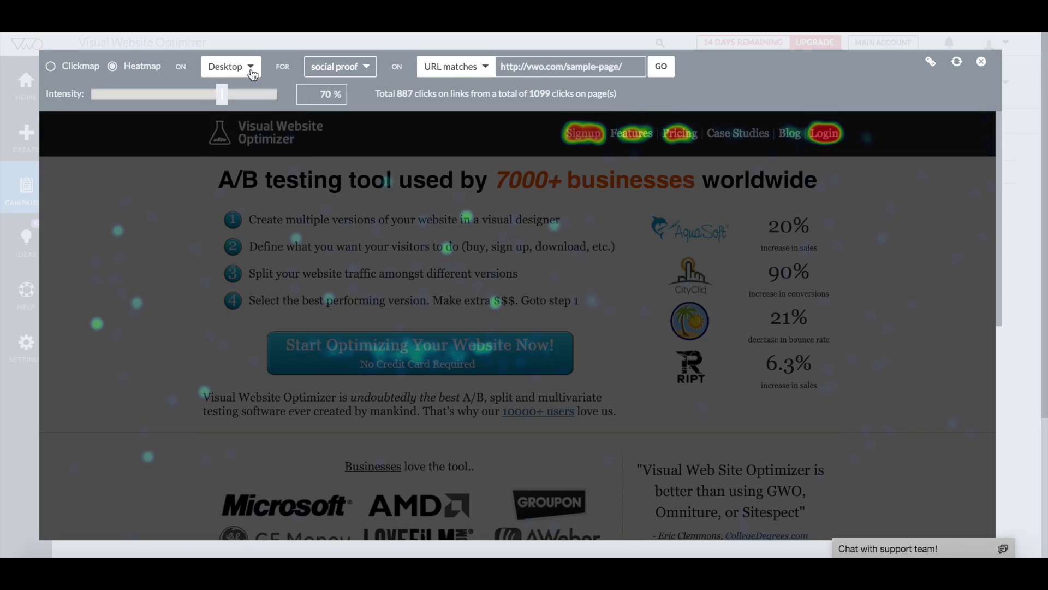
{"action": "left_click", "coordinate": [366, 69]}
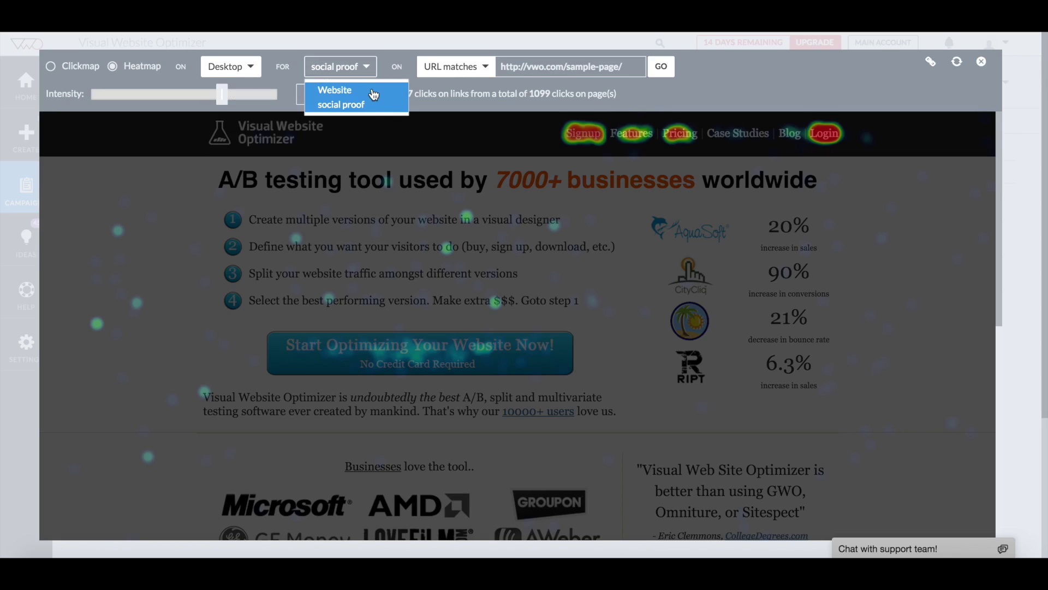
{"action": "left_click", "coordinate": [370, 72]}
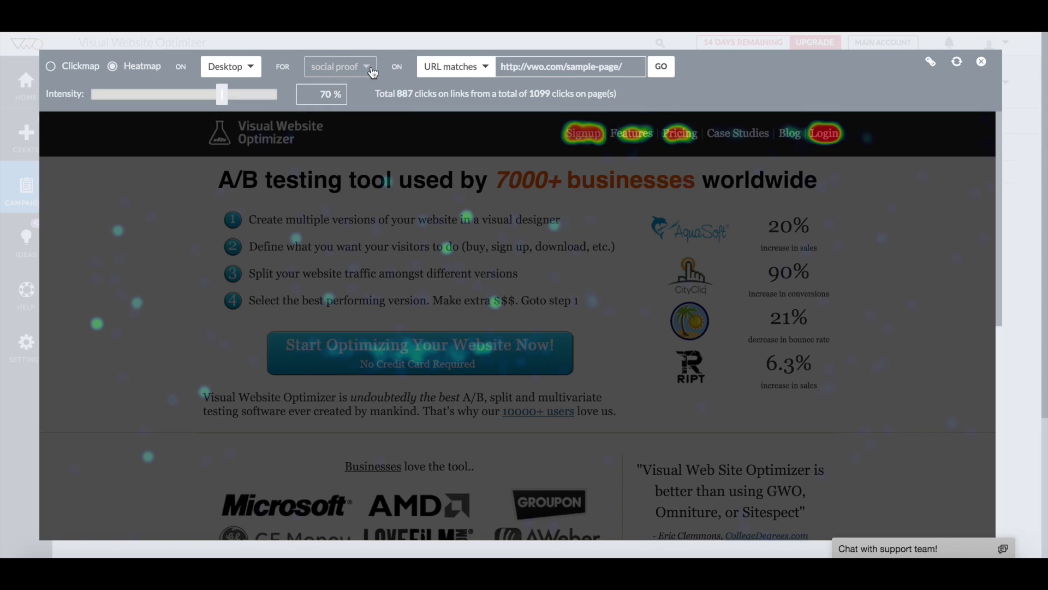
{"action": "left_click", "coordinate": [485, 70]}
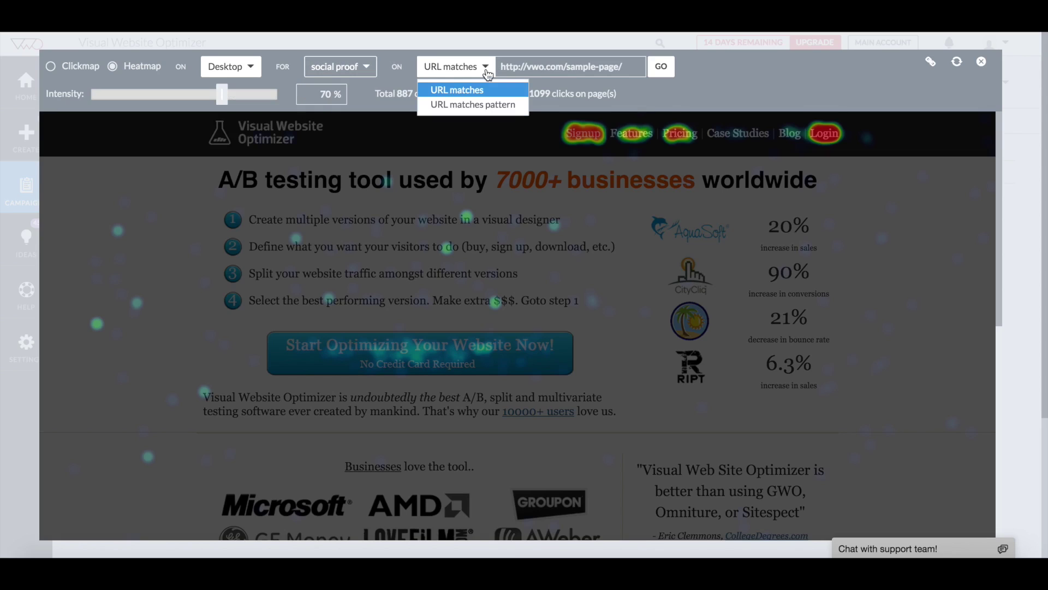
{"action": "left_click", "coordinate": [487, 74]}
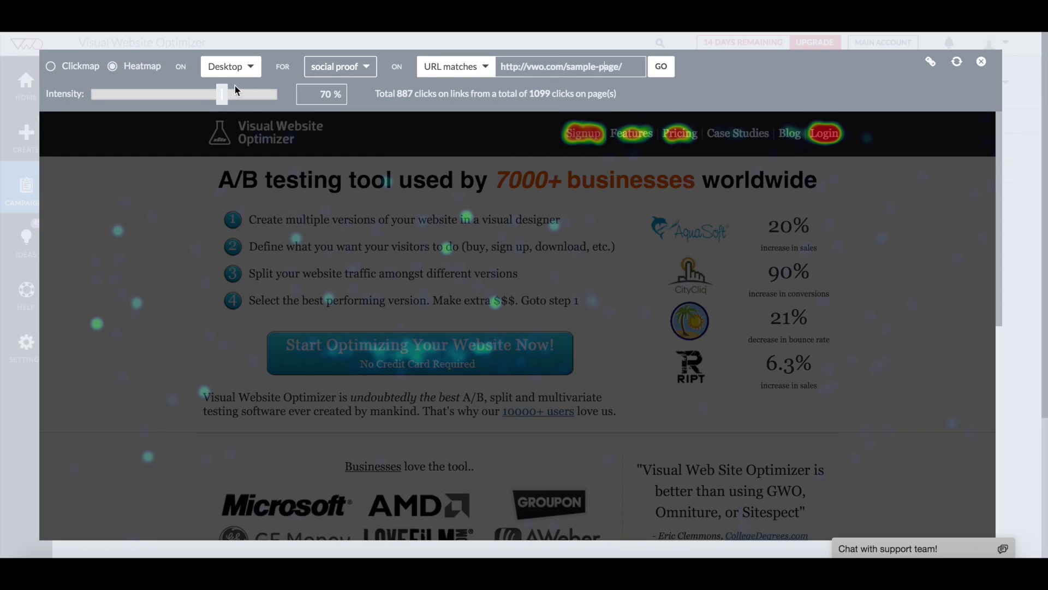
{"action": "mouse_move", "coordinate": [221, 96]}
{"action": "left_mouse_down"}
{"action": "mouse_move", "coordinate": [164, 97]}
{"action": "mouse_move", "coordinate": [222, 96]}
{"action": "left_mouse_up"}
{"action": "left_click", "coordinate": [367, 67]}
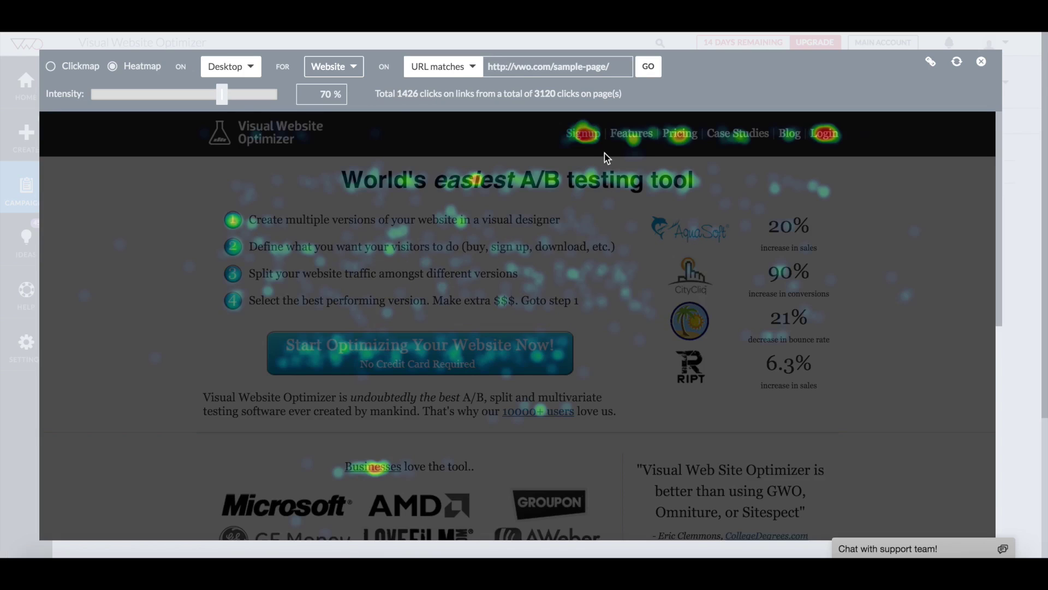
{"action": "left_click", "coordinate": [347, 66]}
{"action": "left_click", "coordinate": [351, 103]}
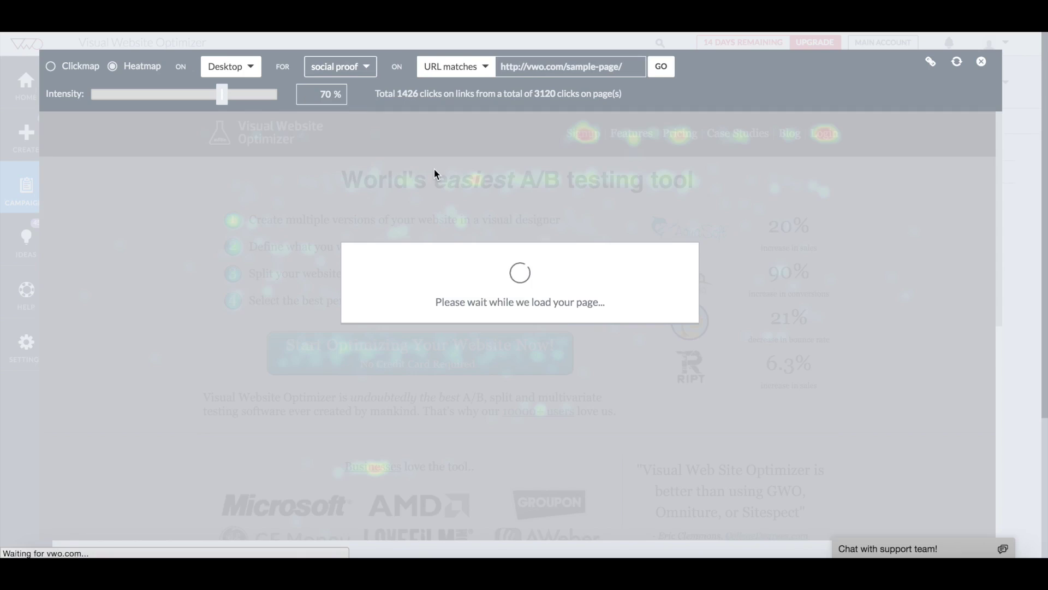